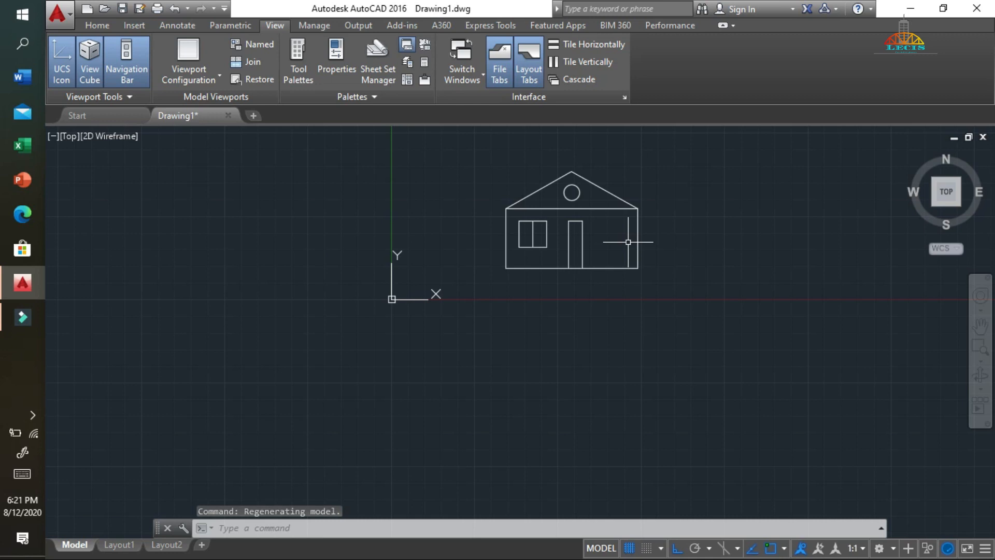
# - Examine the house elevation as a whole and up close around the circular window in the gable
pyautogui.scroll(2, 650, 243)
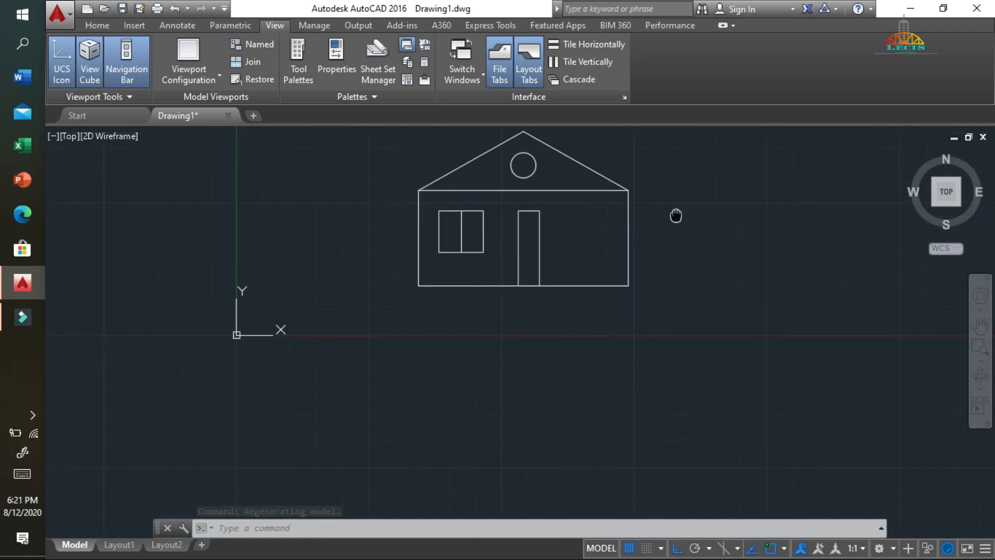
pyautogui.moveTo(676, 216); pyautogui.dragTo(645, 257, button='middle')
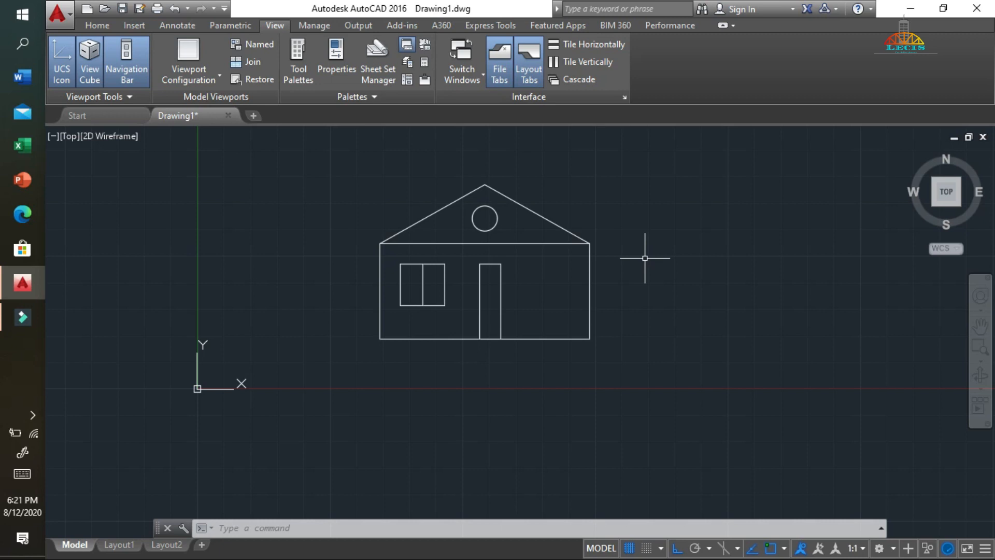
pyautogui.moveTo(640, 233); pyautogui.dragTo(639, 287, button='middle')
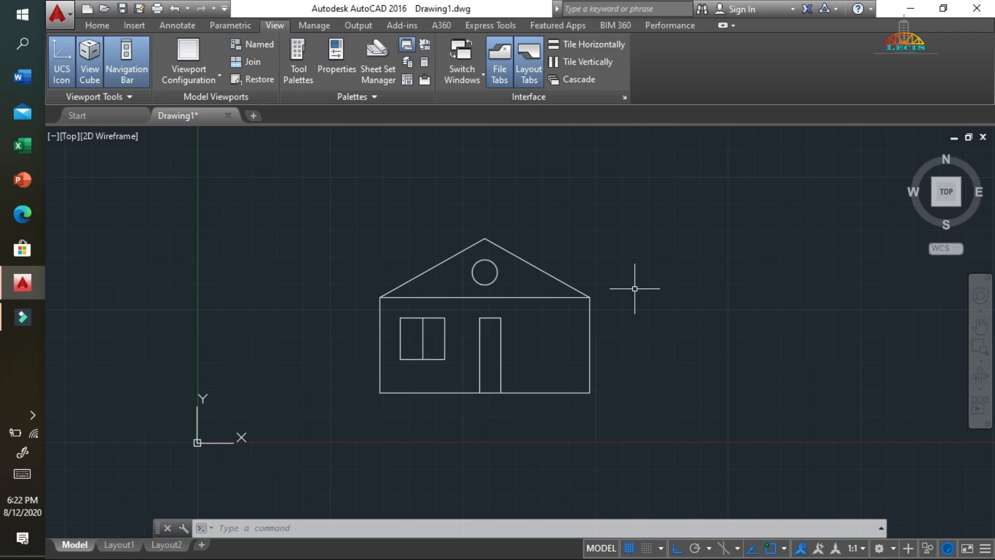
pyautogui.moveTo(654, 326); pyautogui.dragTo(697, 340, button='middle')
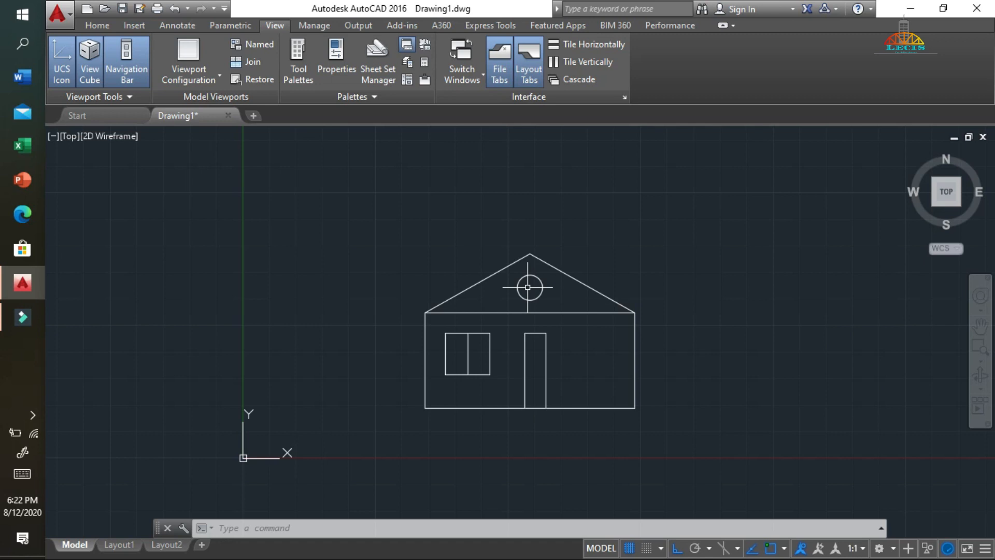
pyautogui.scroll(6, 527, 287)
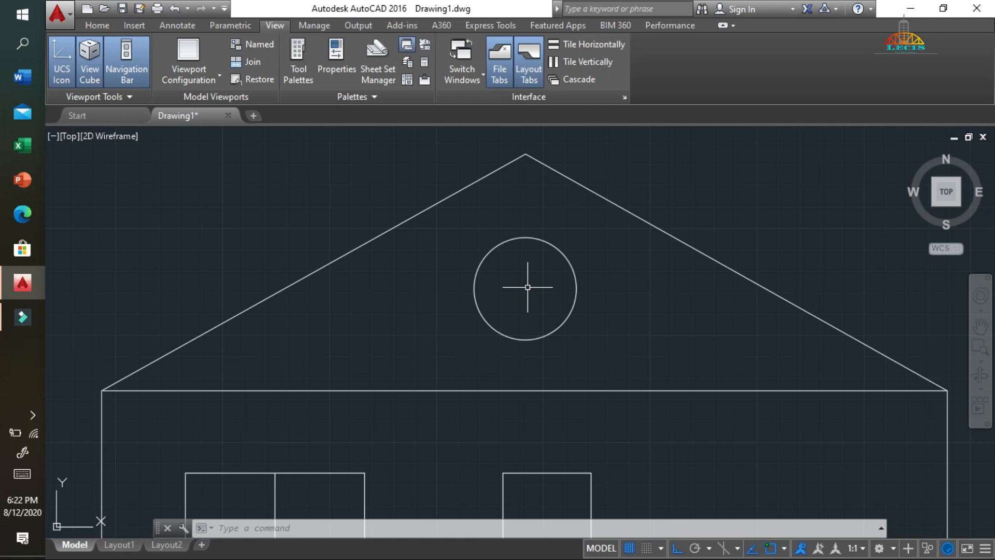
pyautogui.scroll(-2, 528, 286)
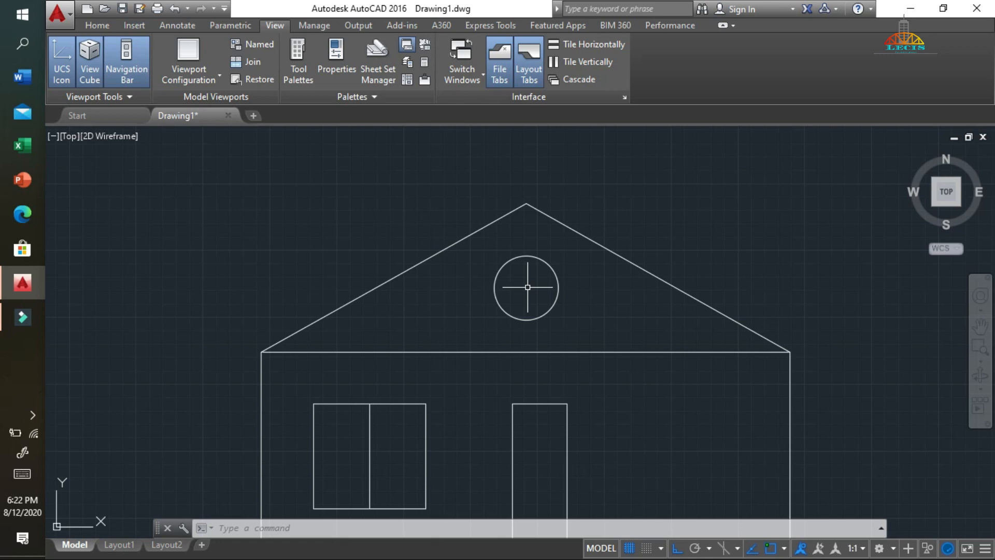
pyautogui.scroll(-4, 527, 287)
pyautogui.moveTo(615, 319); pyautogui.dragTo(531, 264, button='middle')
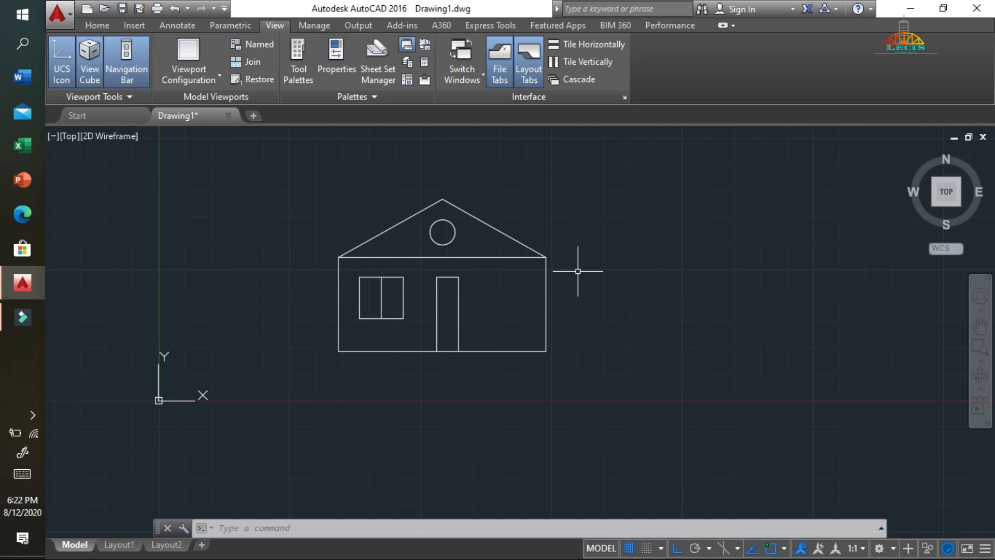
pyautogui.moveTo(577, 271); pyautogui.dragTo(595, 313, button='middle')
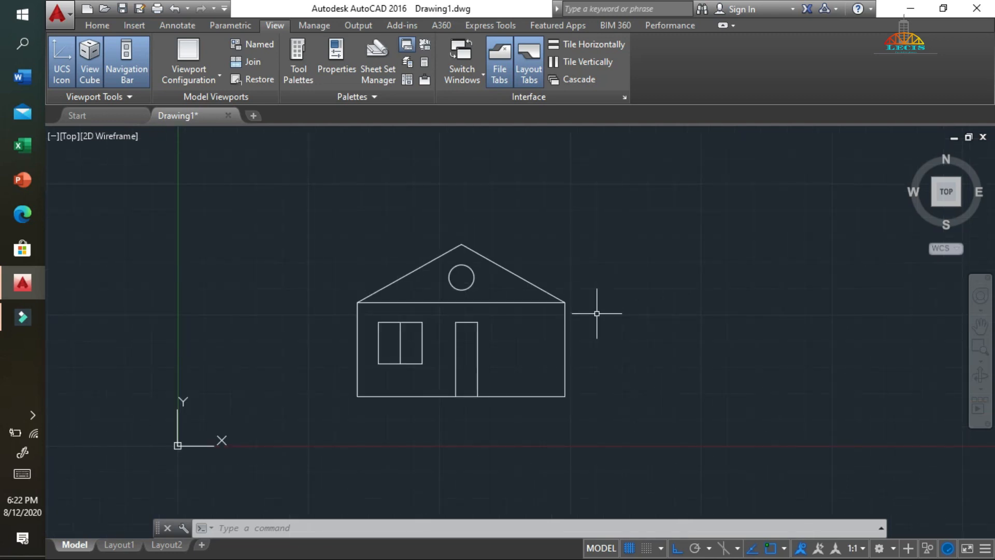
# - Enlarge the view of the house with the real-time Zoom command and shrink it back to about its former size
pyautogui.rightClick(593, 249)
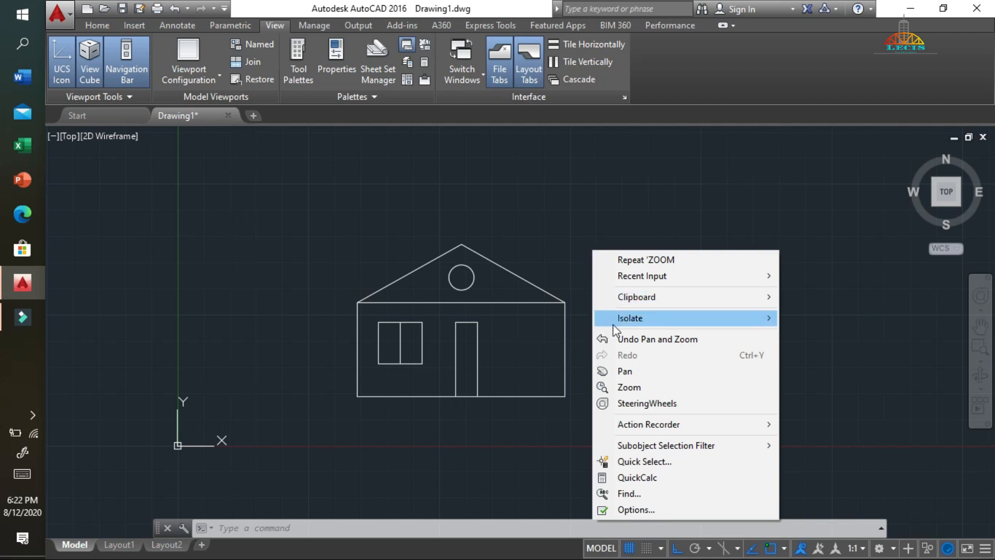
pyautogui.click(630, 386)
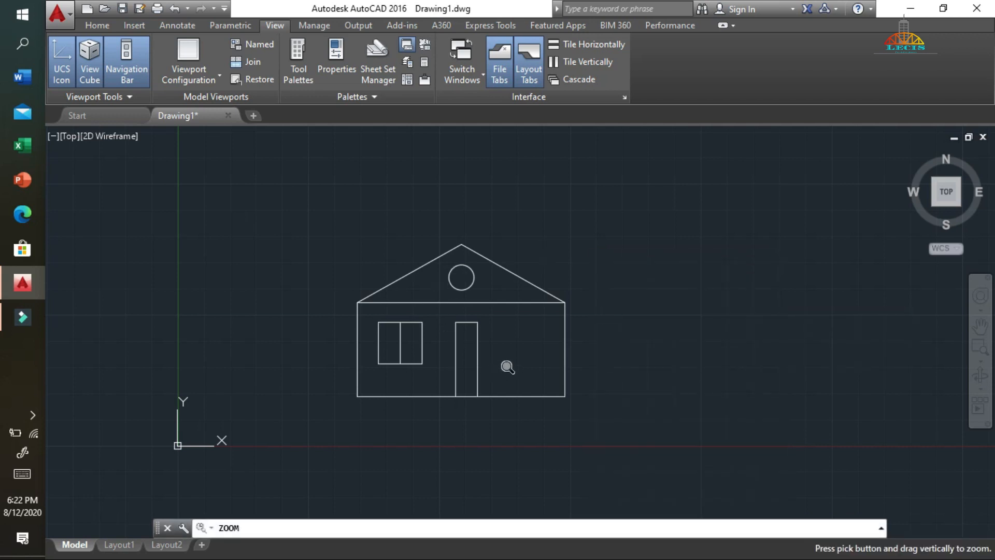
pyautogui.moveTo(507, 366); pyautogui.dragTo(624, 171)
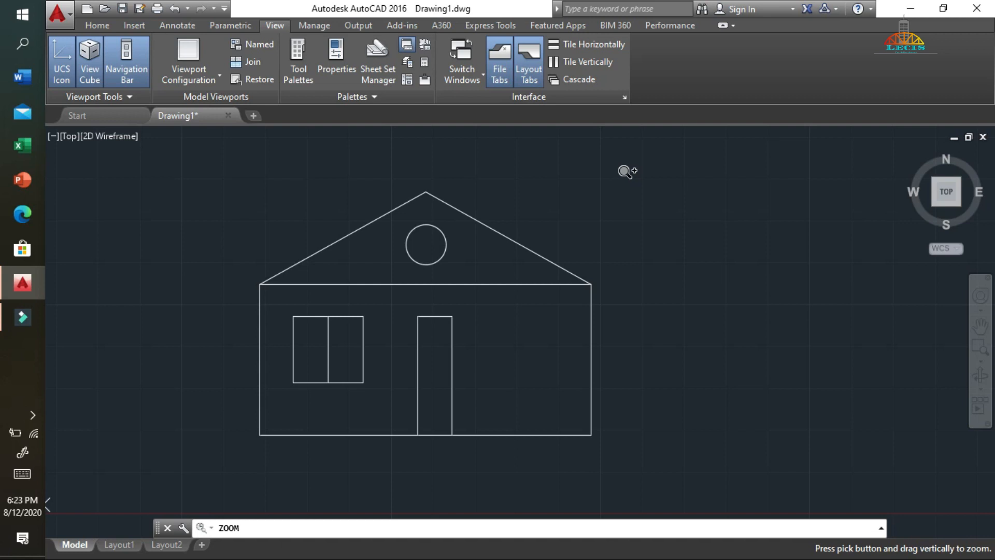
pyautogui.moveTo(625, 171); pyautogui.dragTo(503, 345)
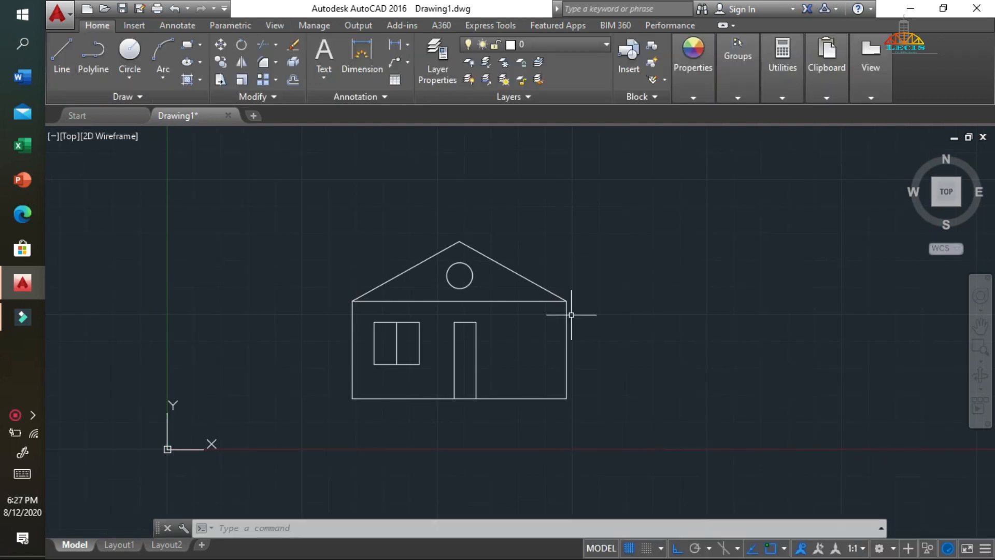
pyautogui.moveTo(573, 315); pyautogui.dragTo(608, 315, button='middle')
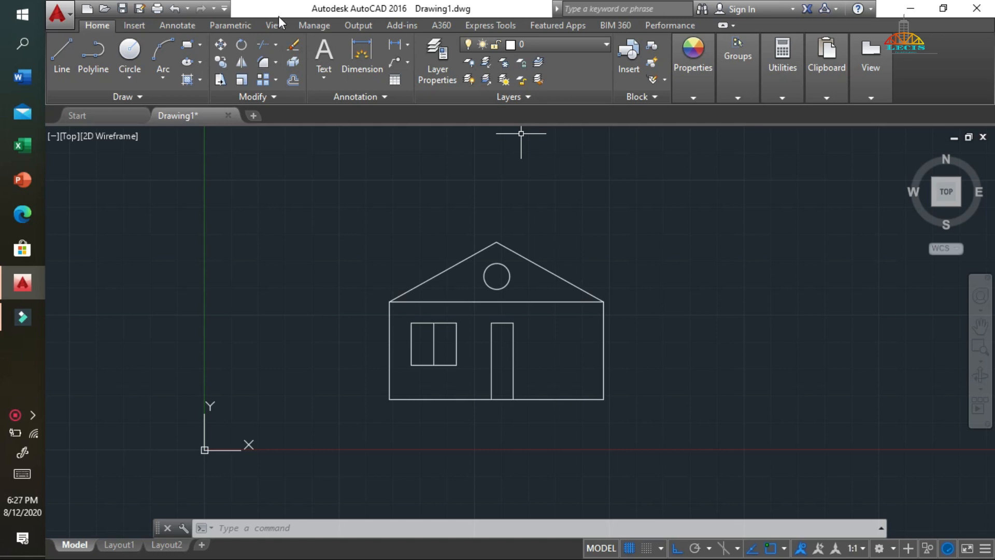
pyautogui.click(279, 29)
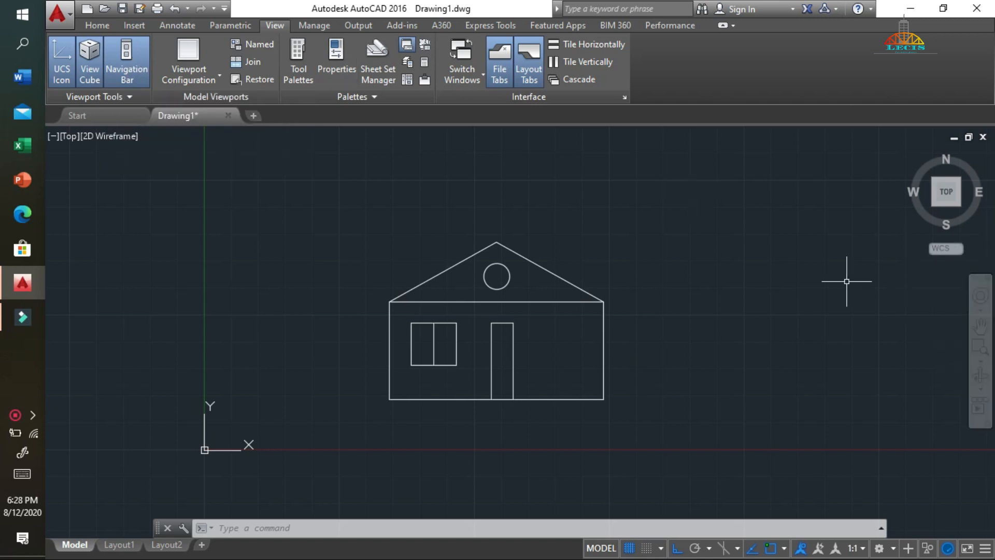
pyautogui.click(98, 26)
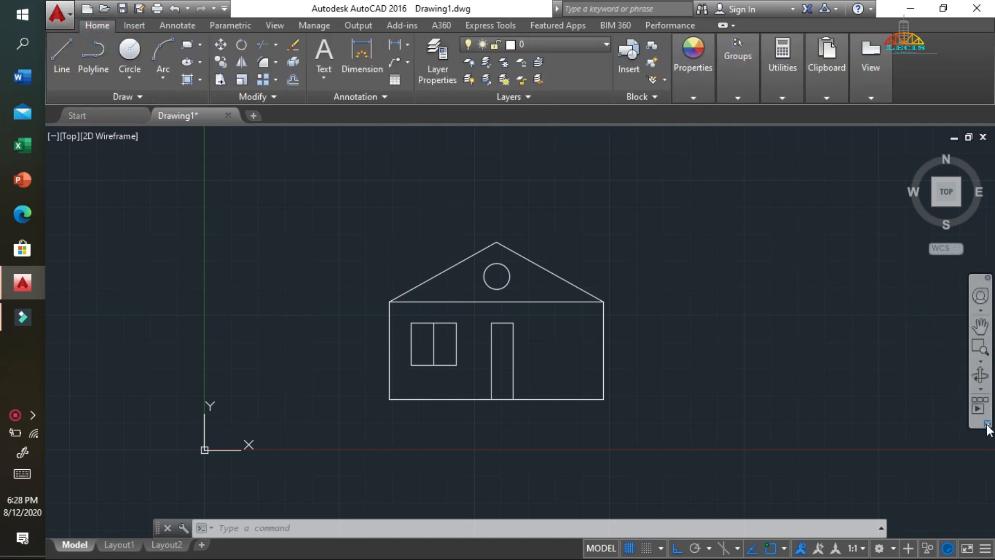
# - Magnify the house view once with Zoom In and reduce it twice with Zoom Out
pyautogui.click(979, 363)
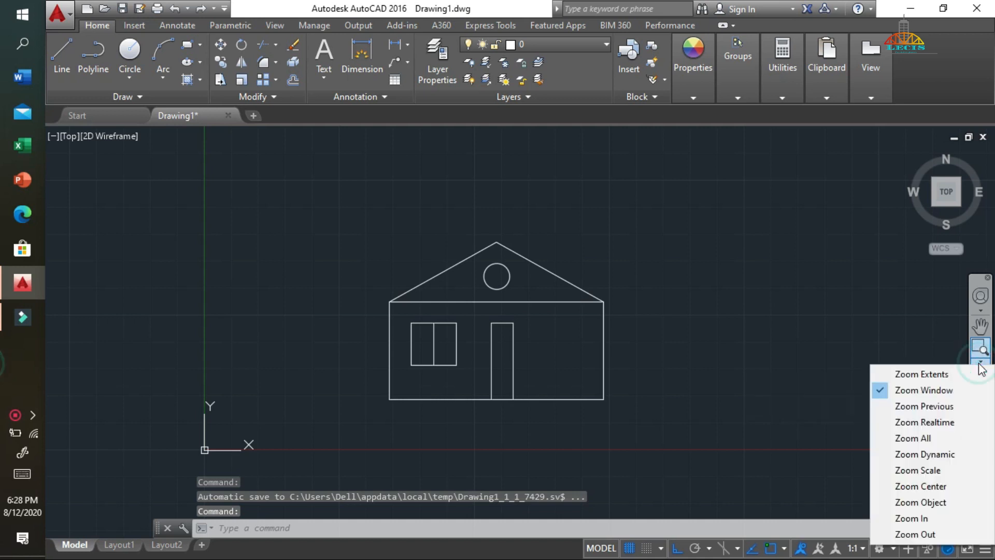
pyautogui.click(879, 524)
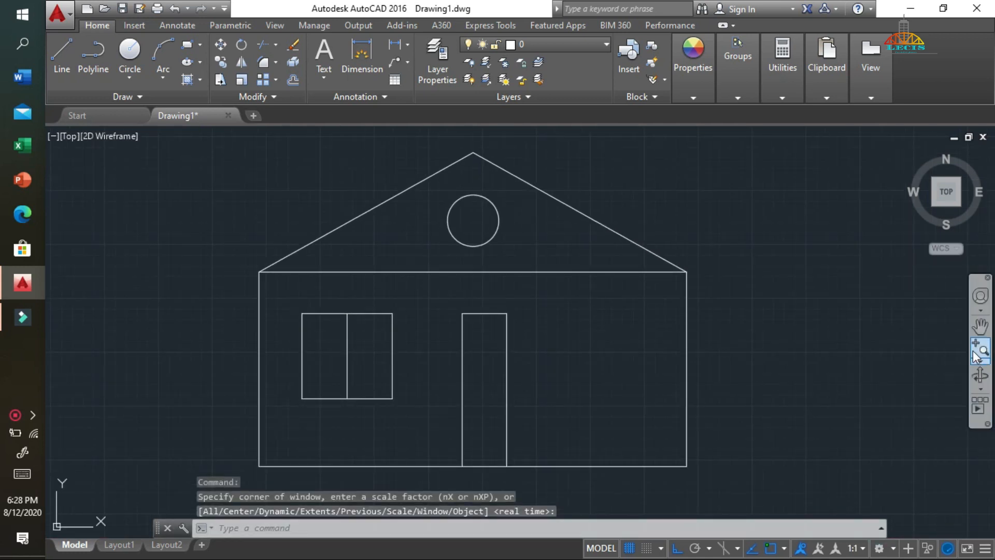
pyautogui.click(979, 362)
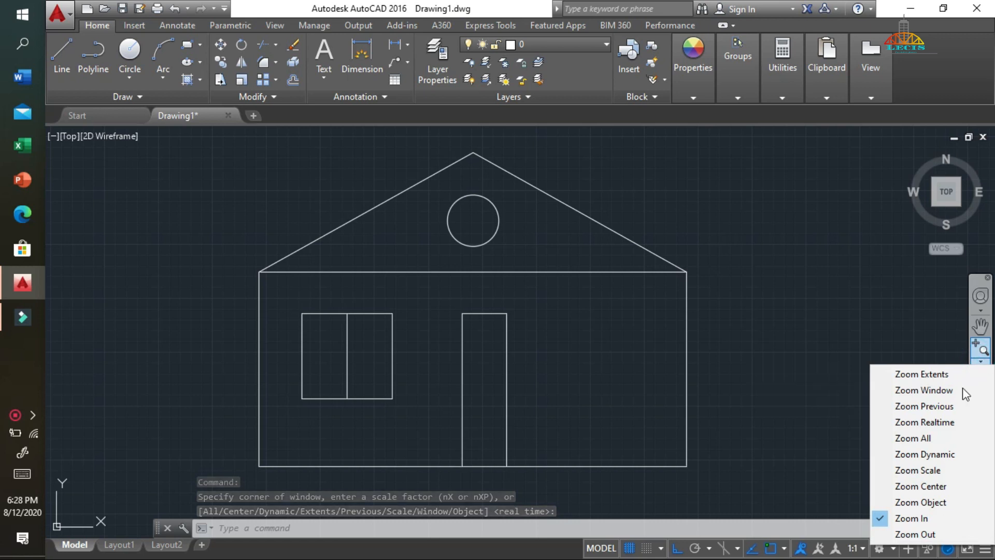
pyautogui.click(887, 534)
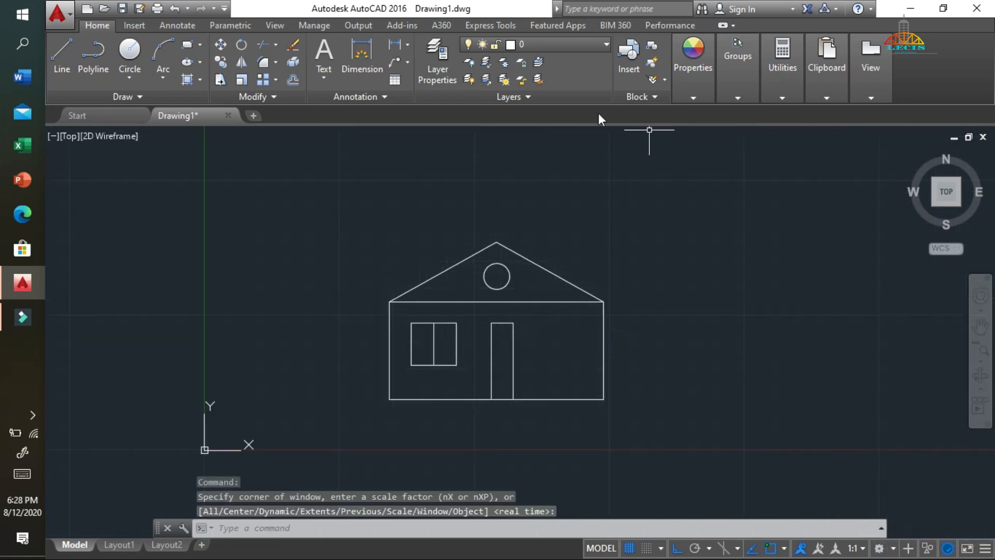
pyautogui.click(980, 360)
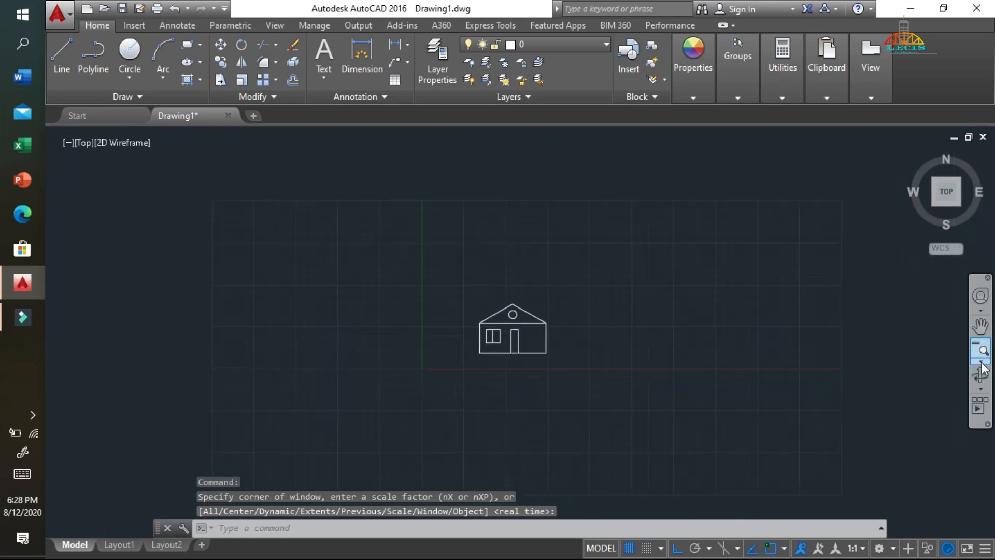
# - Use Zoom Window to frame the two-pane rectangular window on the house front
pyautogui.click(980, 362)
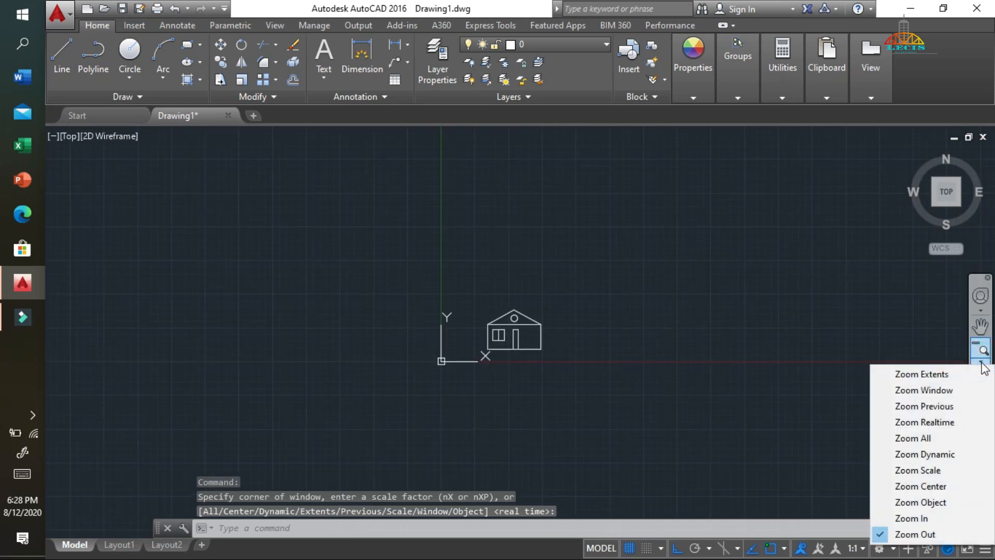
pyautogui.click(922, 390)
pyautogui.scroll(8, 494, 328)
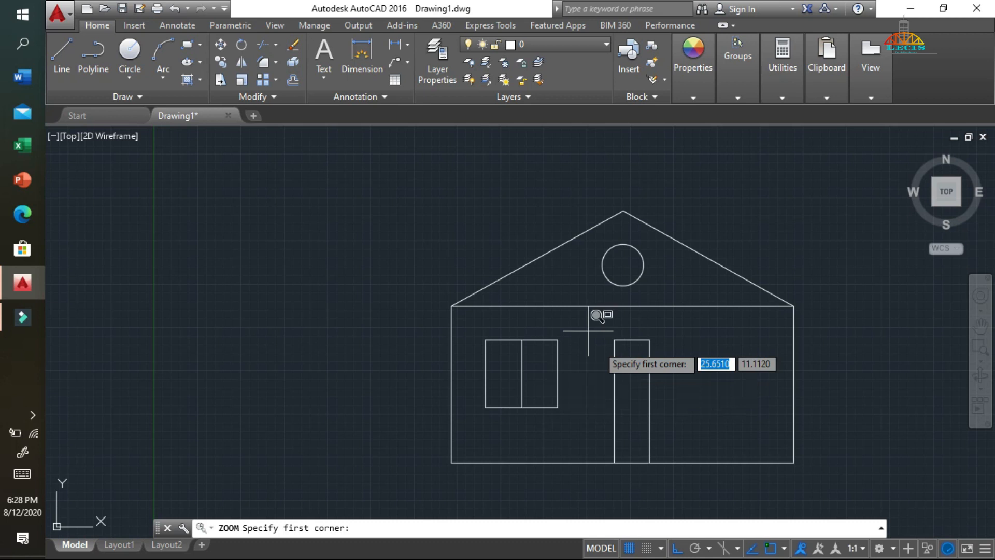
pyautogui.click(471, 329)
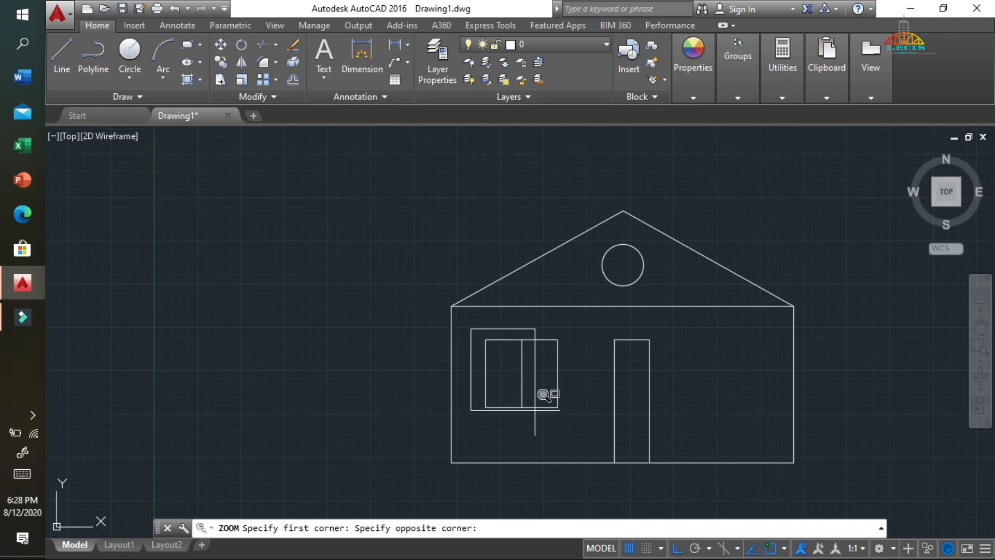
pyautogui.click(578, 410)
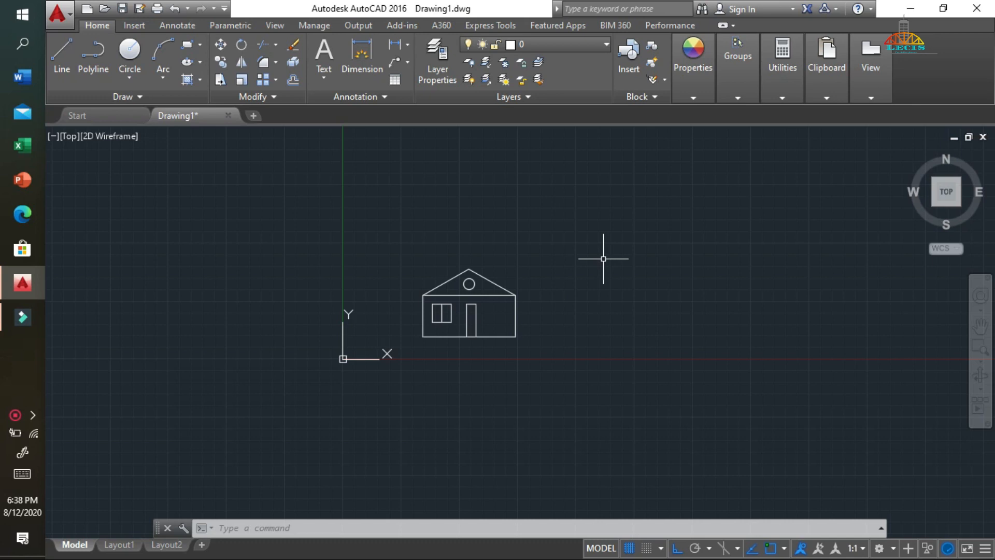
# - Zoom far out until the house is tiny and fit the whole drawing back into the view
pyautogui.scroll(-2, 536, 289)
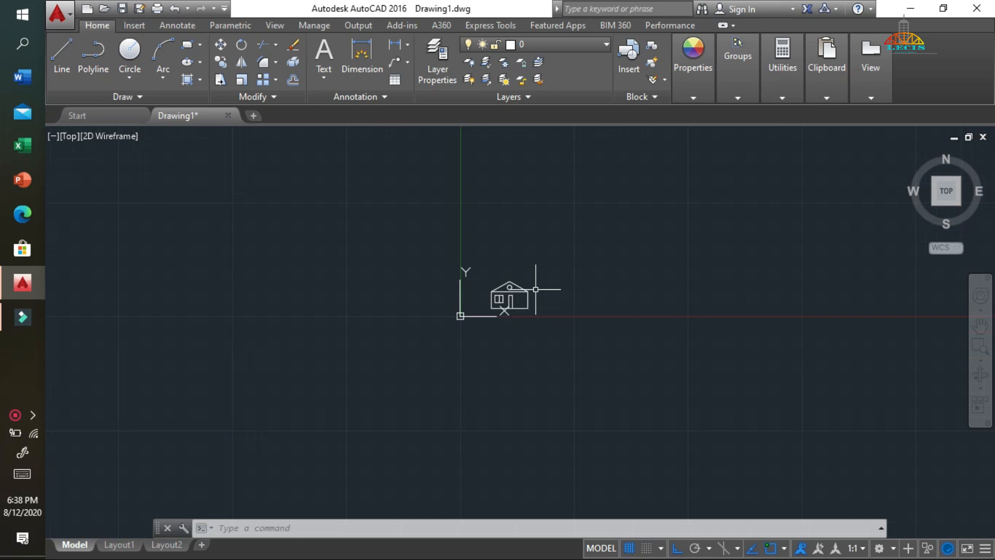
pyautogui.scroll(-3, 536, 289)
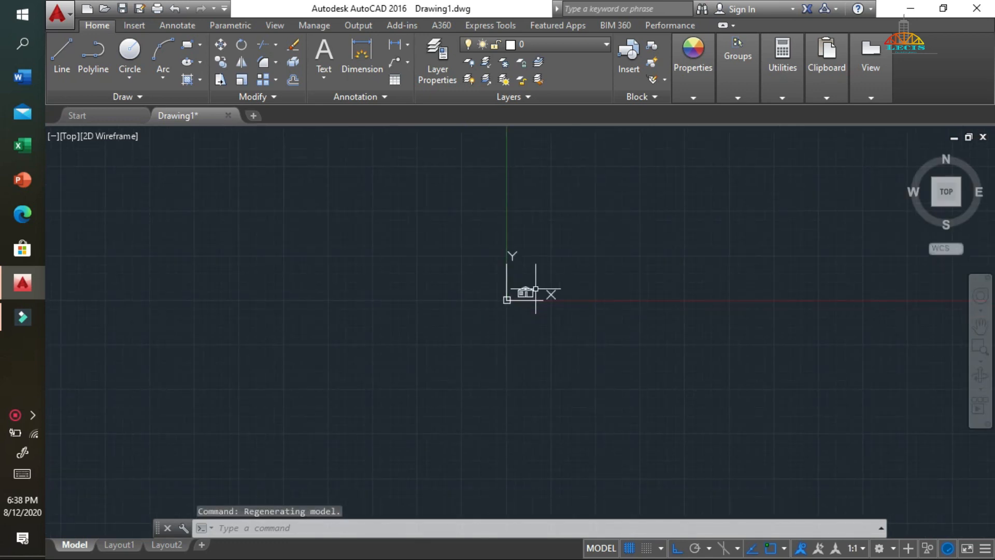
pyautogui.moveTo(536, 288); pyautogui.dragTo(536, 289, button='middle')
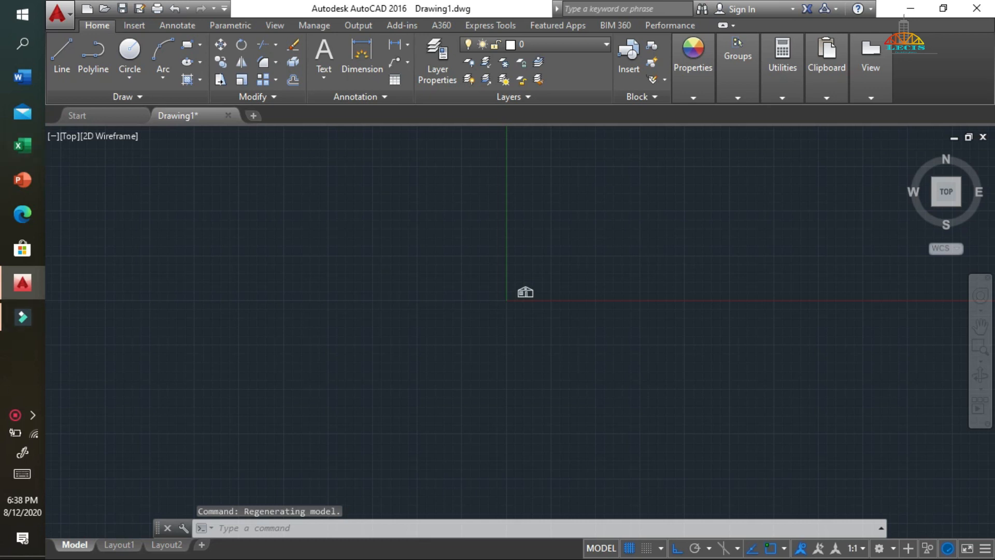
pyautogui.scroll(-2, 406, 110)
pyautogui.middleClick(479, 209)
pyautogui.middleClick(479, 208)
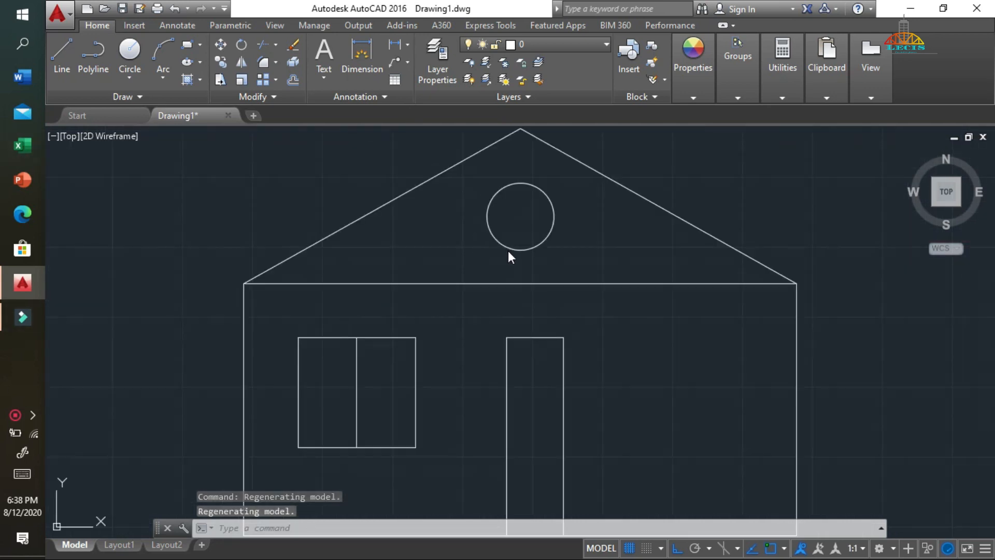
# - Move around the enlarged house, zoom well out, and fit the drawing to the view with Zoom Extents
pyautogui.moveTo(545, 256); pyautogui.dragTo(576, 226, button='middle')
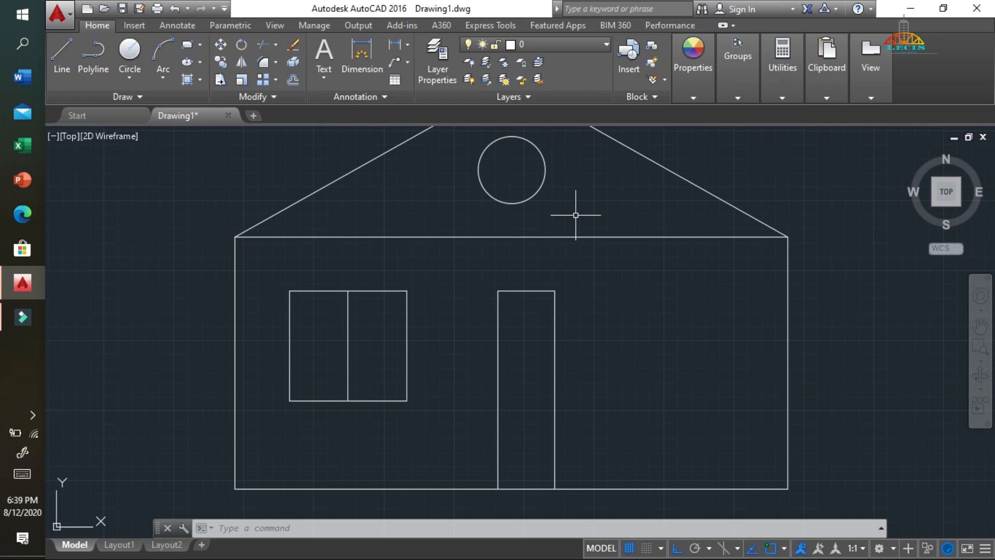
pyautogui.moveTo(597, 186); pyautogui.dragTo(580, 212, button='middle')
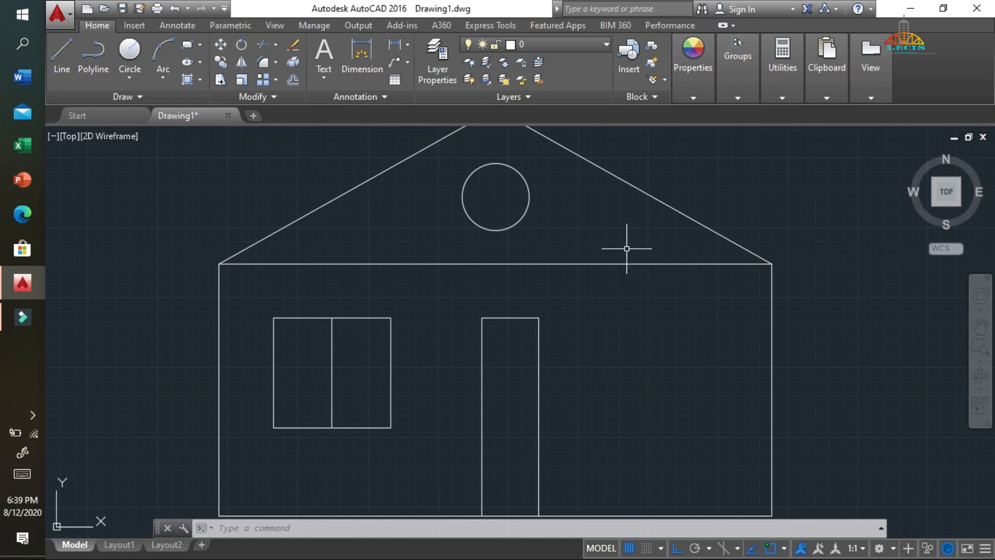
pyautogui.scroll(-5, 627, 246)
pyautogui.scroll(-3, 662, 256)
pyautogui.moveTo(662, 256); pyautogui.dragTo(566, 221, button='middle')
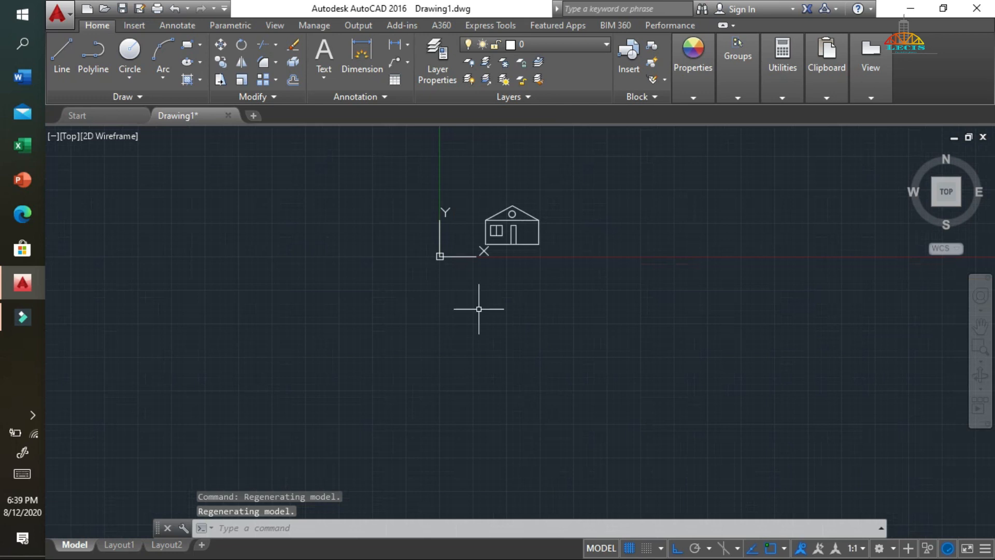
pyautogui.click(982, 364)
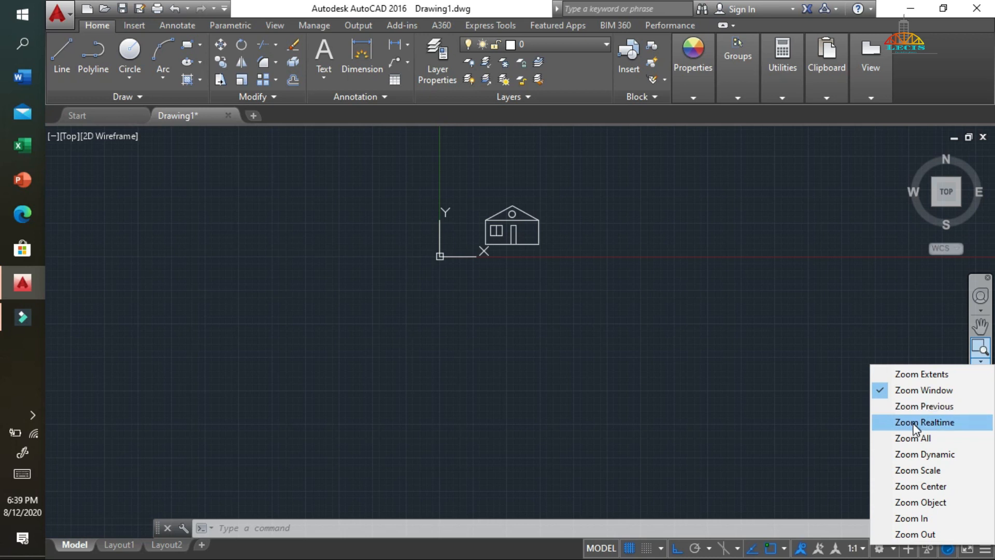
pyautogui.click(884, 373)
# - Pan the drawing to reposition the house elevation within the view without changing its zoom
pyautogui.moveTo(709, 320)
pyautogui.mouseDown(button='middle')
pyautogui.moveTo(664, 231)
pyautogui.moveTo(663, 284)
pyautogui.mouseUp(button='middle')
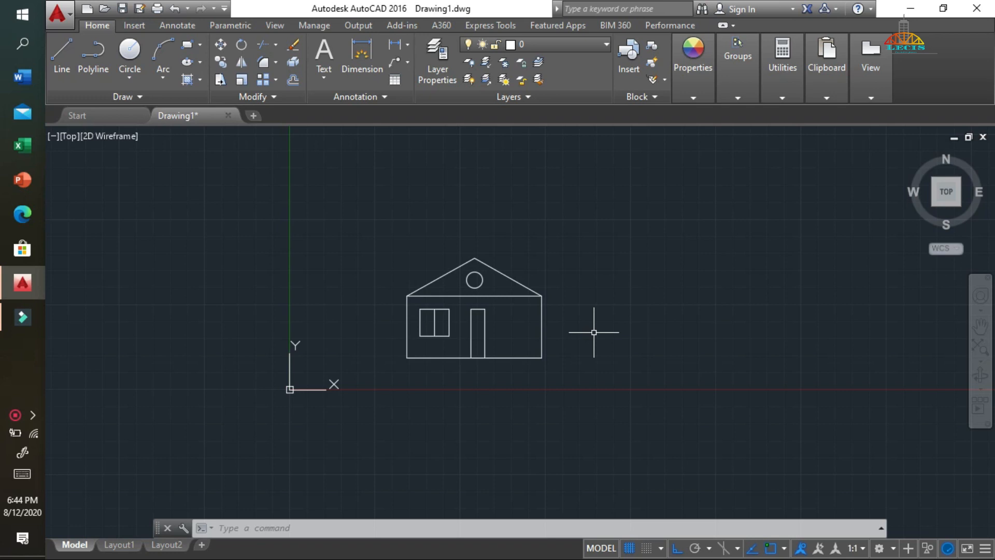
pyautogui.moveTo(618, 278); pyautogui.dragTo(590, 246, button='middle')
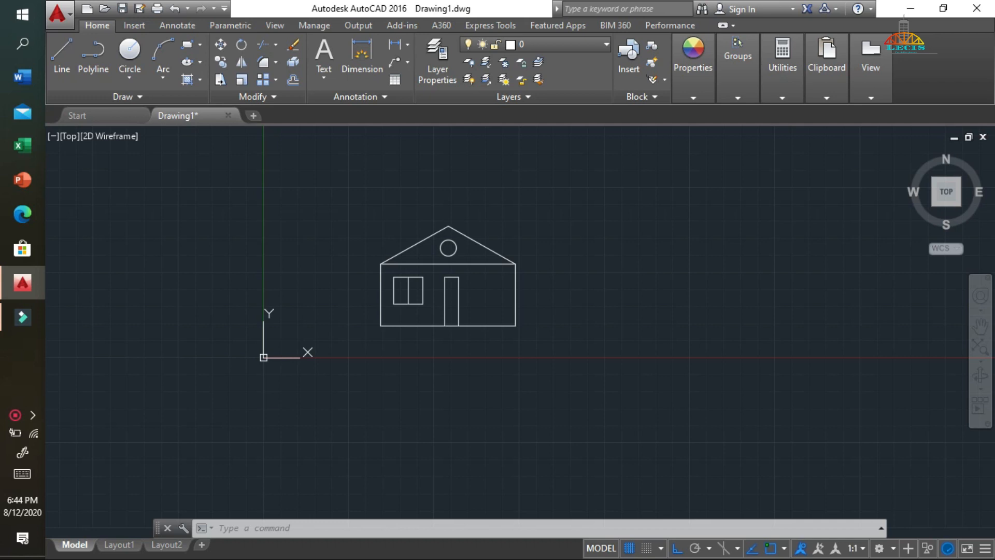
pyautogui.moveTo(588, 253)
pyautogui.mouseDown(button='middle')
pyautogui.moveTo(471, 262)
pyautogui.moveTo(515, 255)
pyautogui.moveTo(529, 266)
pyautogui.mouseUp(button='middle')
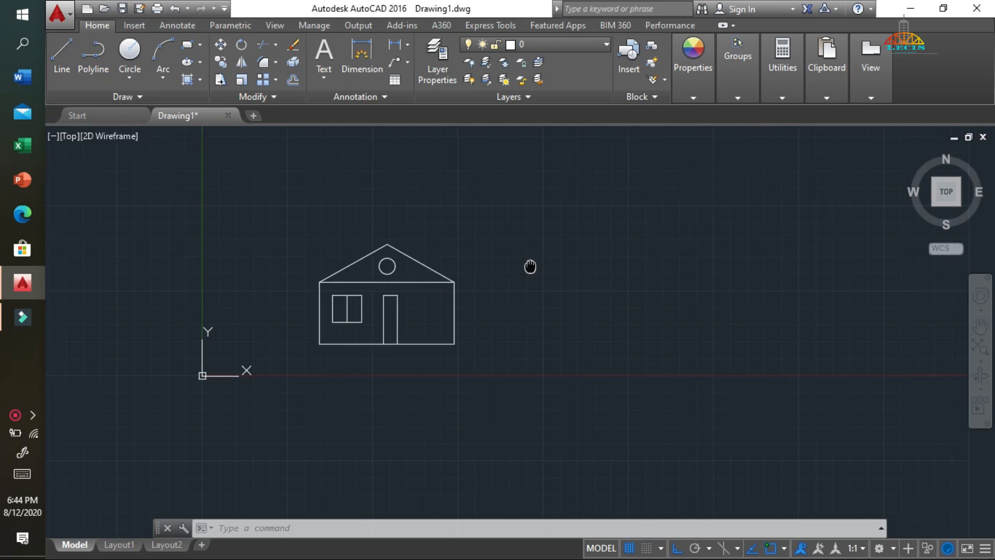
# - Shift the house elevation slightly several times with real-time panning and the Pan command, ending the command between moves
pyautogui.moveTo(513, 266); pyautogui.dragTo(533, 272, button='middle')
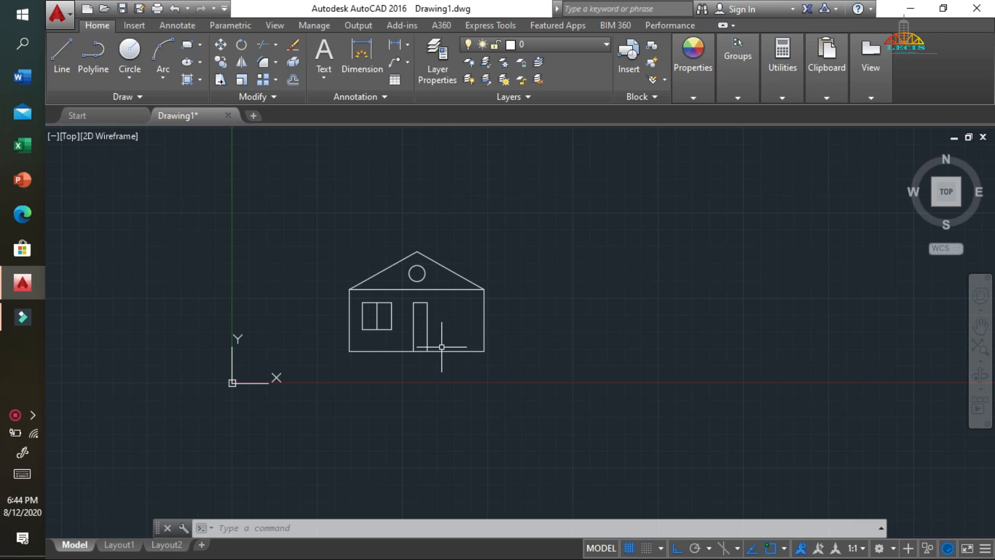
pyautogui.rightClick(546, 291)
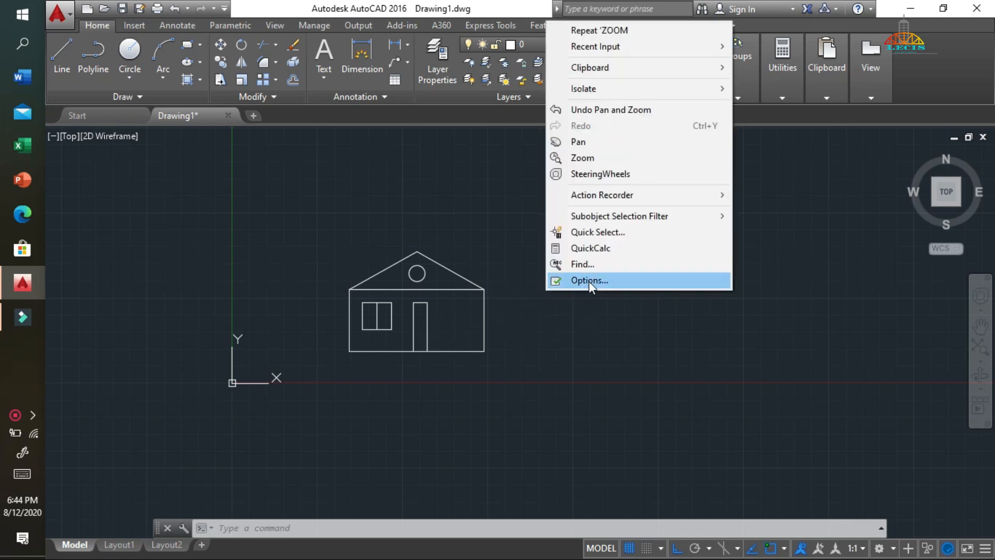
pyautogui.click(578, 142)
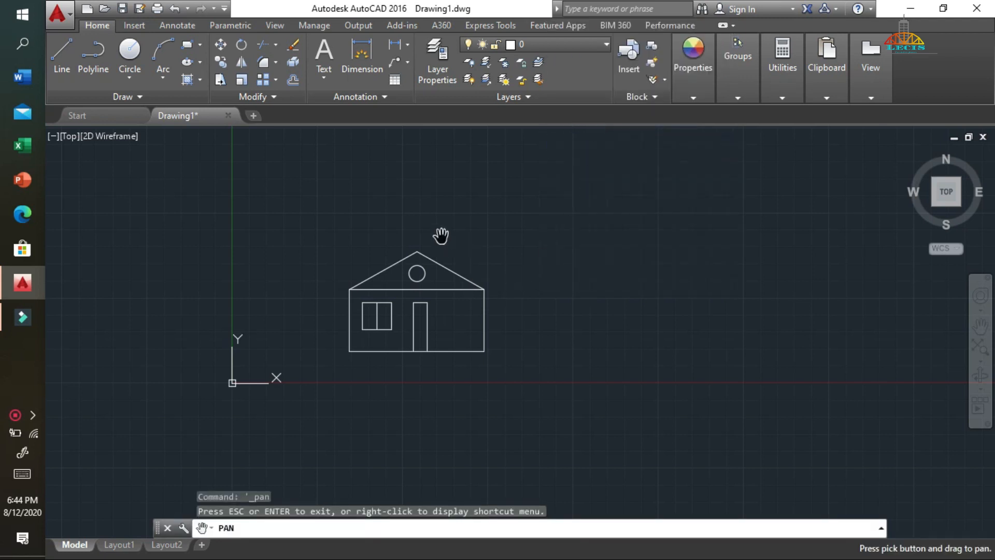
pyautogui.moveTo(441, 236)
pyautogui.mouseDown()
pyautogui.moveTo(466, 250)
pyautogui.moveTo(393, 314)
pyautogui.moveTo(491, 245)
pyautogui.moveTo(448, 293)
pyautogui.moveTo(482, 227)
pyautogui.moveTo(492, 247)
pyautogui.moveTo(453, 249)
pyautogui.moveTo(459, 240)
pyautogui.mouseUp()
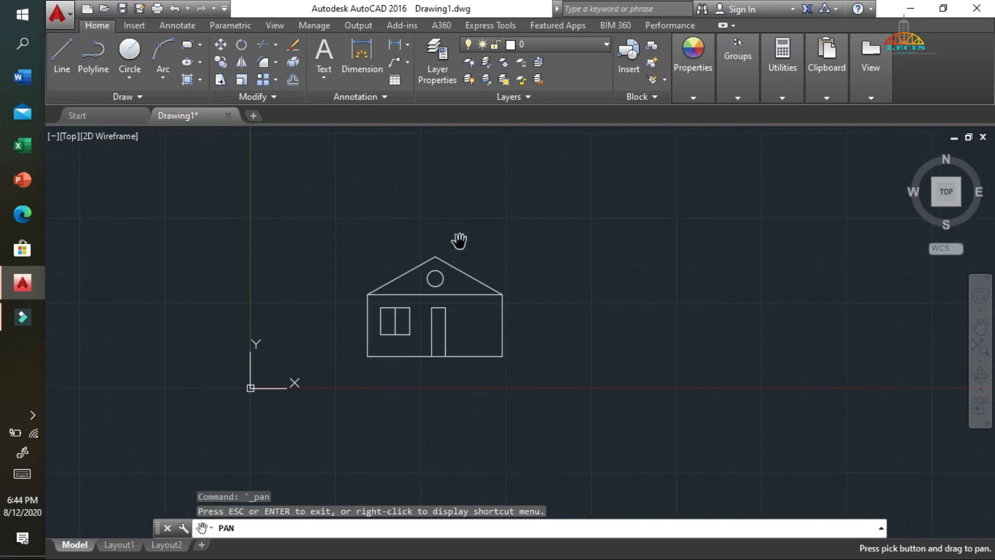
pyautogui.press('Escape')
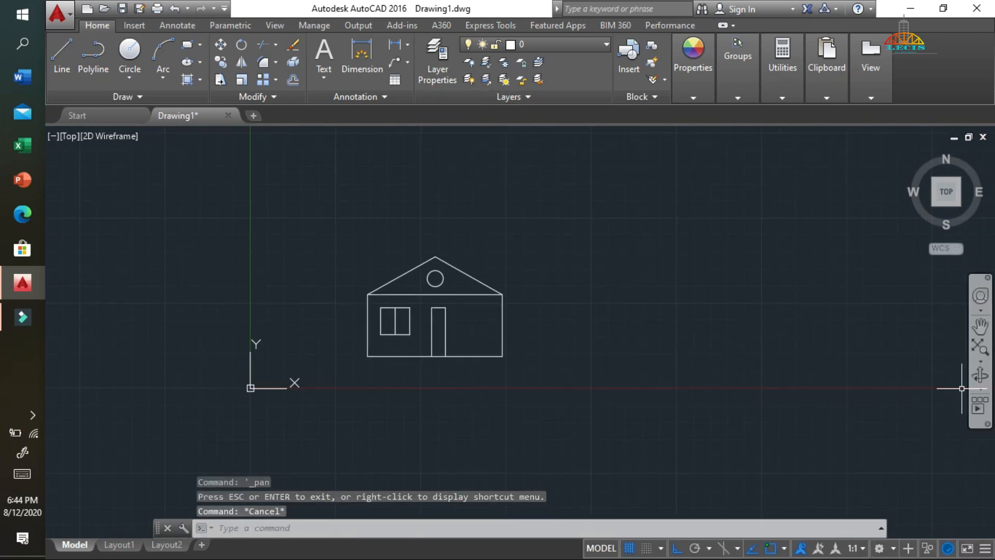
pyautogui.click(981, 327)
pyautogui.moveTo(440, 268)
pyautogui.mouseDown()
pyautogui.moveTo(534, 238)
pyautogui.moveTo(482, 234)
pyautogui.moveTo(490, 307)
pyautogui.moveTo(513, 237)
pyautogui.moveTo(449, 328)
pyautogui.moveTo(545, 299)
pyautogui.moveTo(450, 251)
pyautogui.mouseUp()
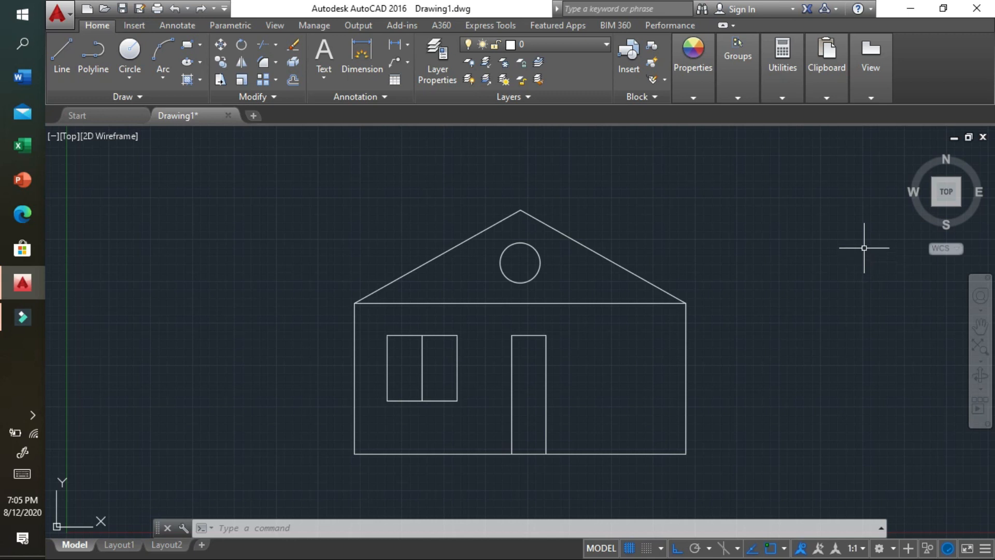
# - Rotate the top view of the house 90 degrees counterclockwise and turn it back 90 degrees clockwise with the ViewCube
pyautogui.moveTo(971, 172)
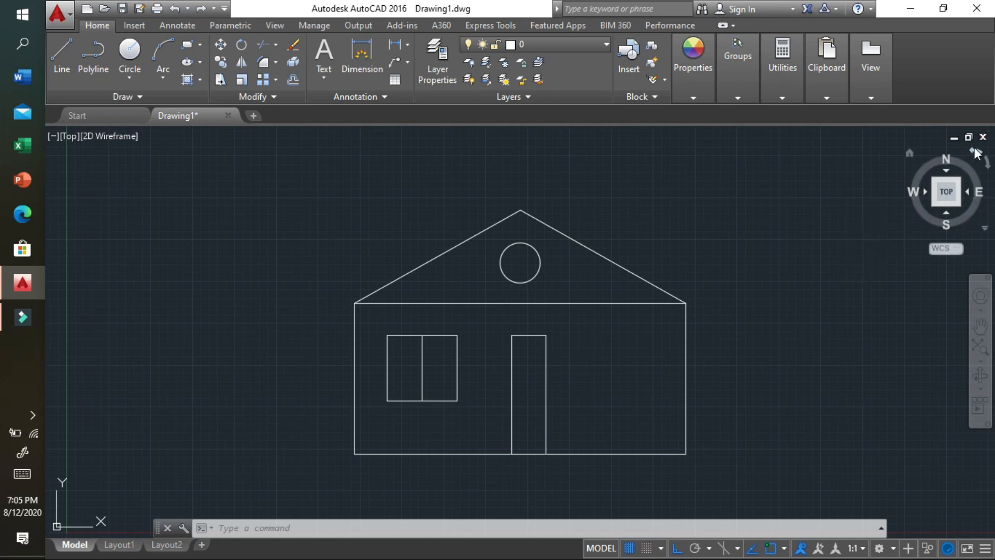
pyautogui.click(974, 149)
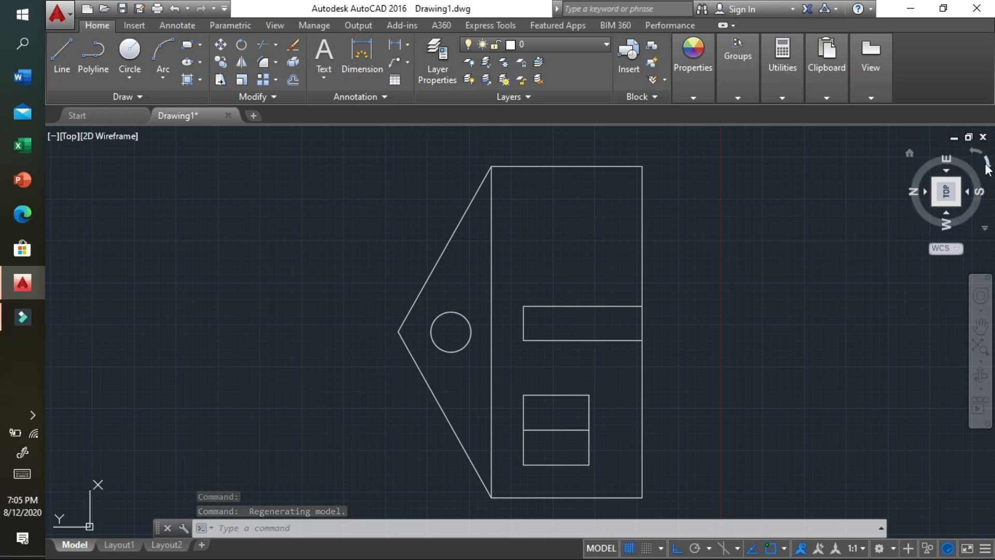
pyautogui.click(986, 165)
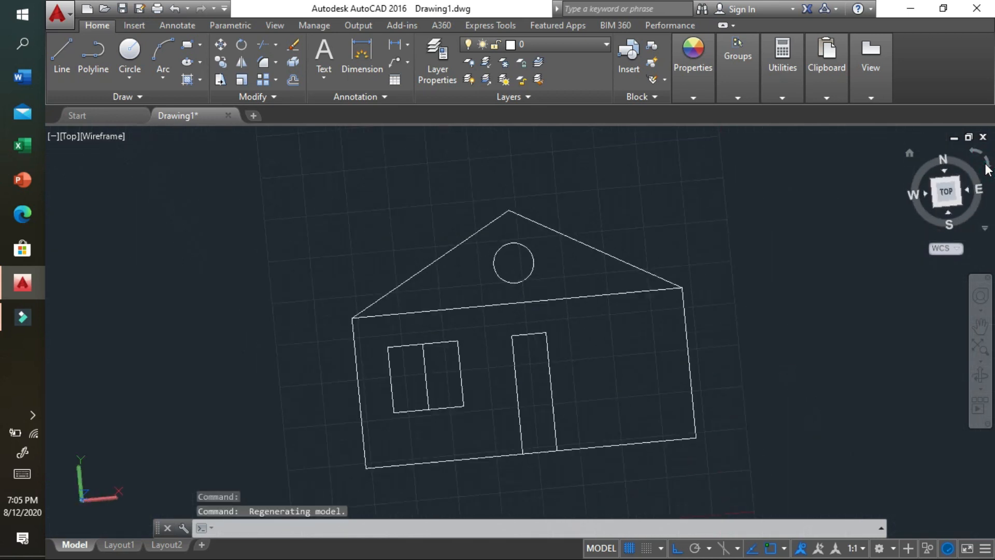